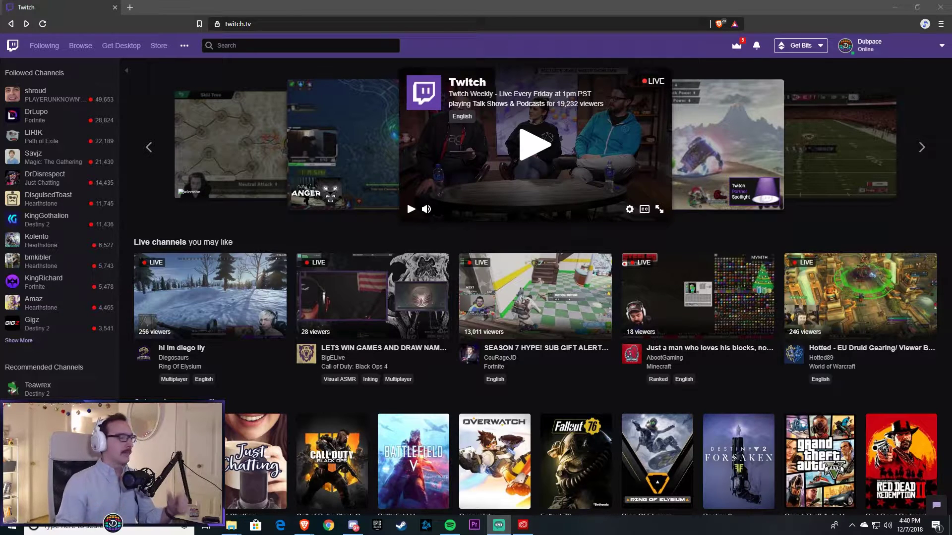
# - Search Twitch for 'fortnite' and open the Fortnite category page
pyautogui.click(282, 45)
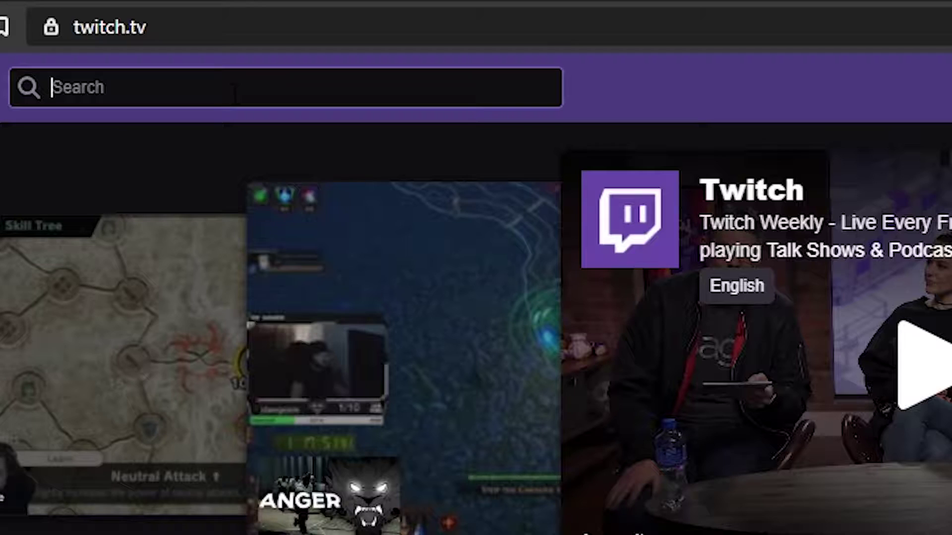
pyautogui.write('fortnite')
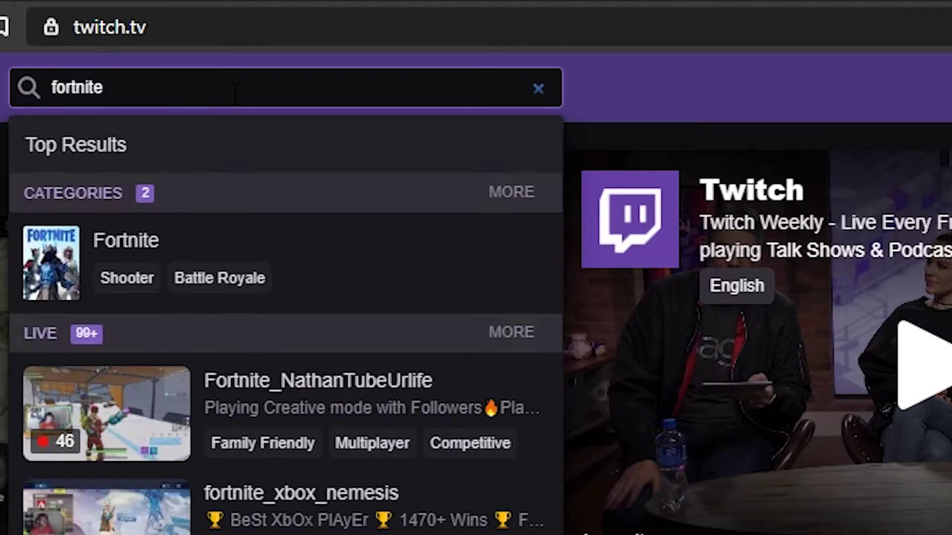
pyautogui.click(350, 287)
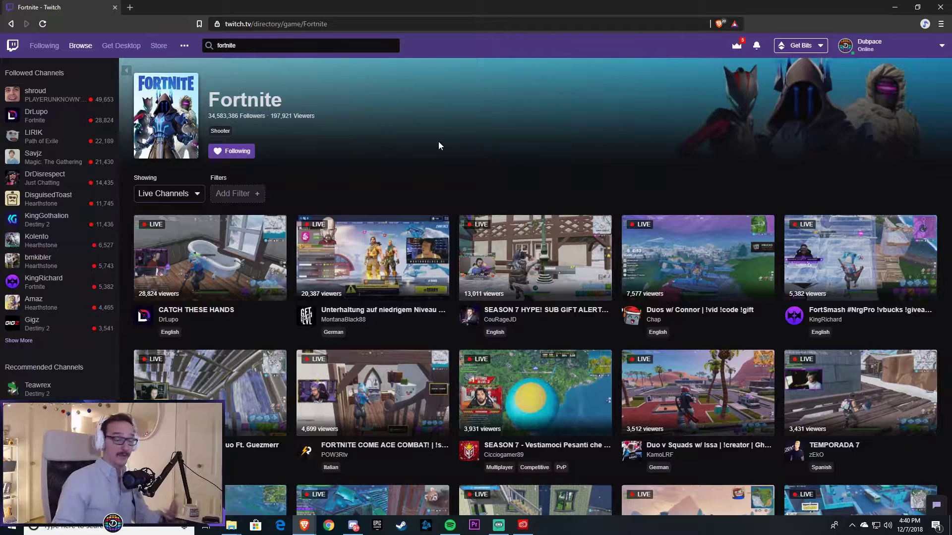
# - Scroll down through the grid of live Fortnite channels
pyautogui.scroll(-4, 347, 270)
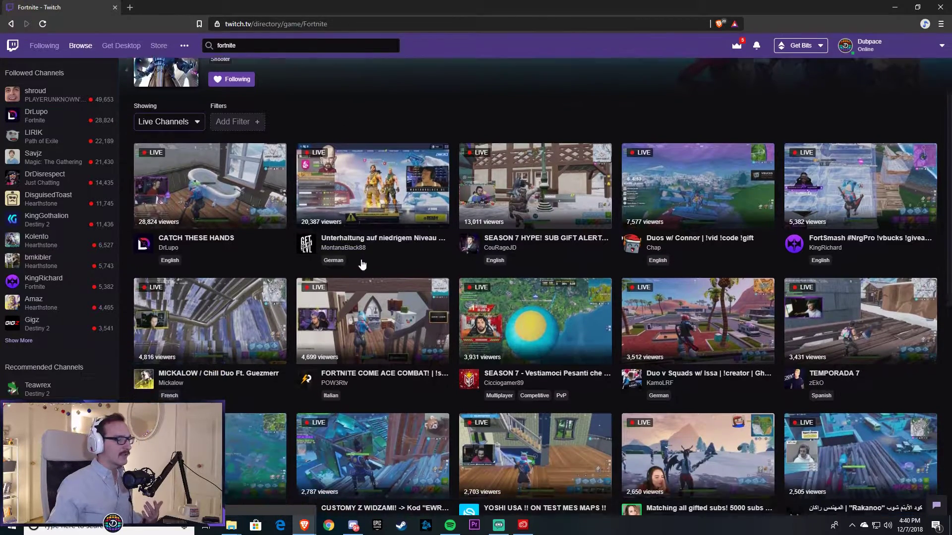
pyautogui.scroll(-2, 403, 270)
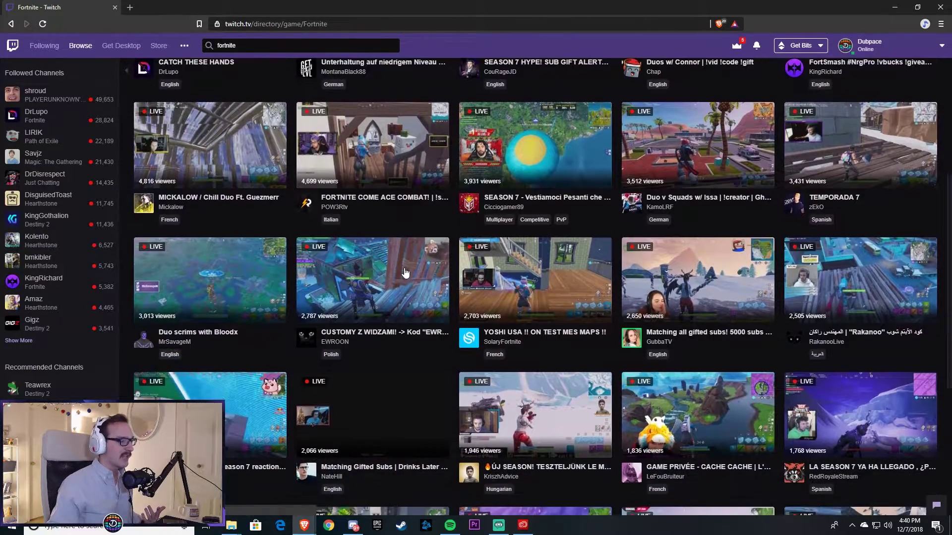
pyautogui.scroll(-3, 404, 272)
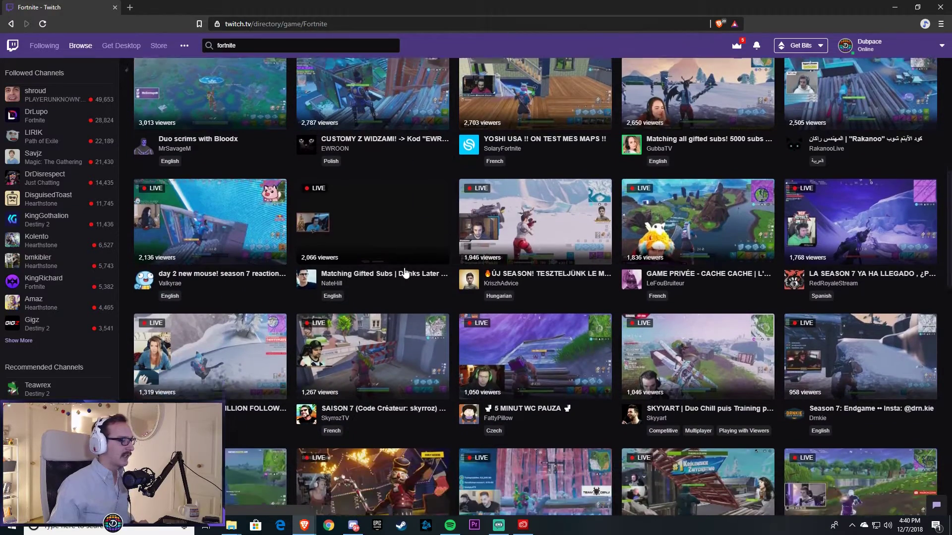
pyautogui.scroll(-4, 488, 274)
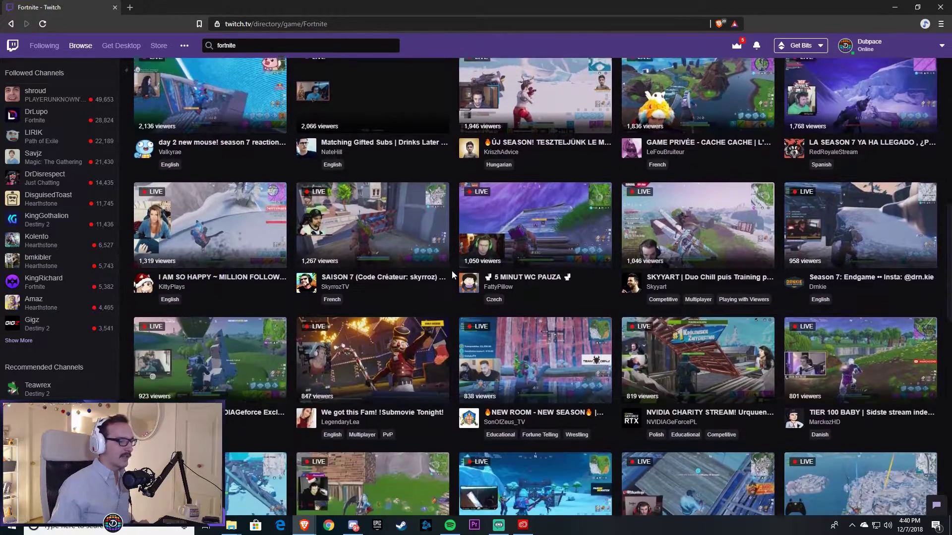
pyautogui.scroll(-3, 425, 266)
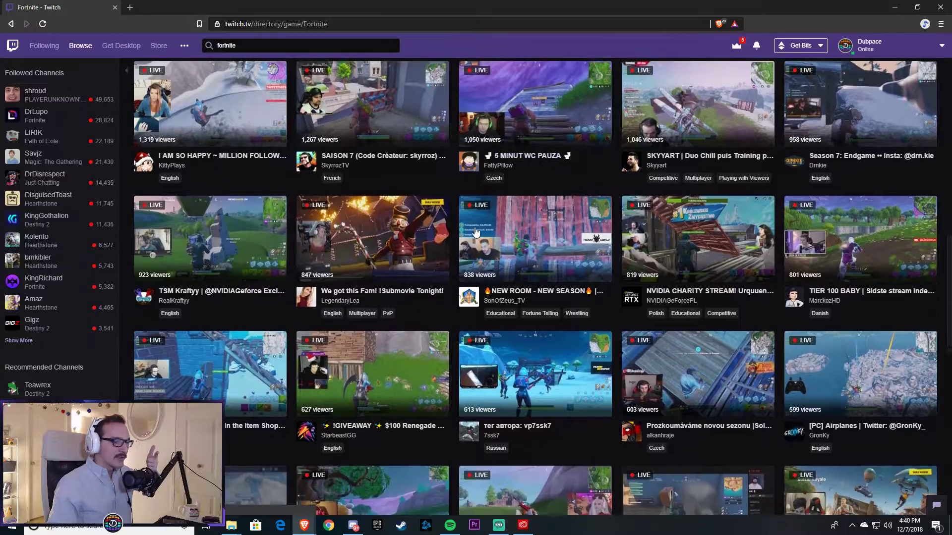
pyautogui.scroll(-2, 424, 266)
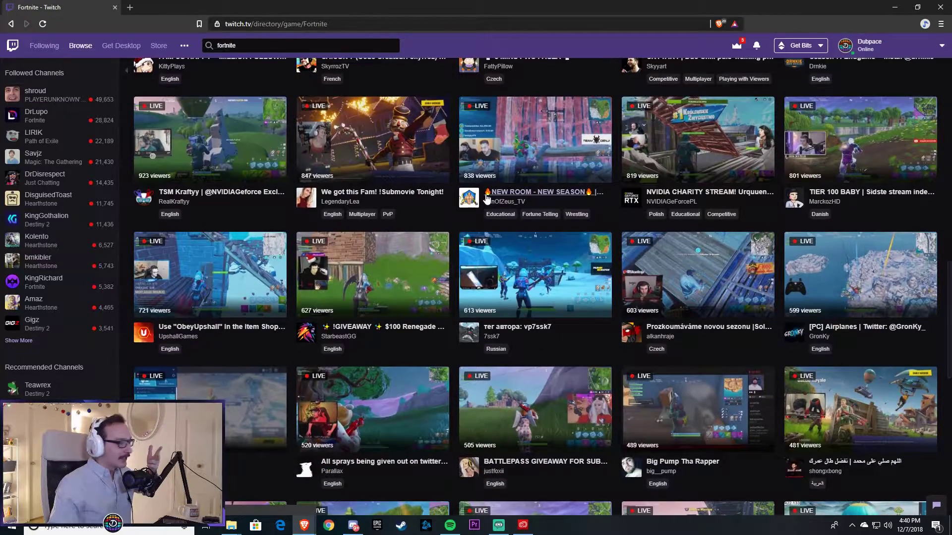
pyautogui.scroll(-4, 356, 269)
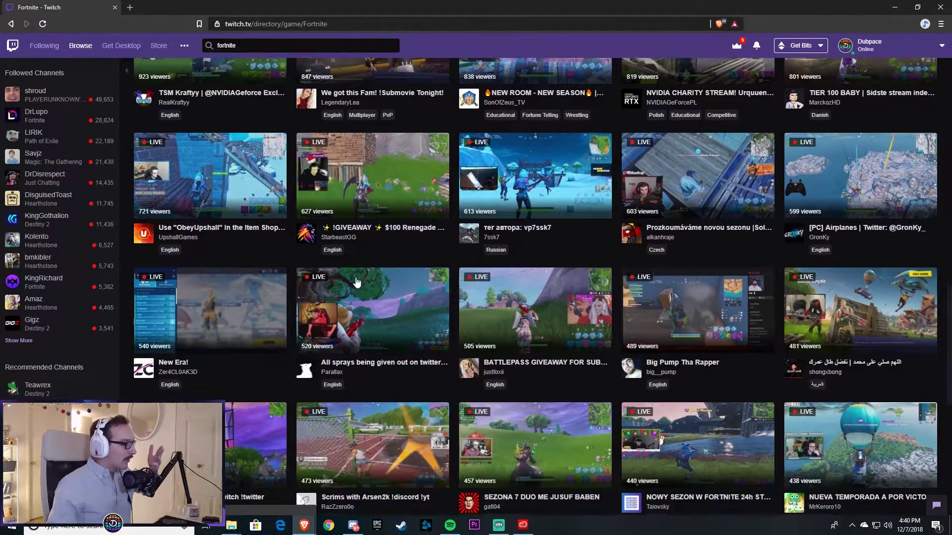
pyautogui.scroll(-2, 411, 283)
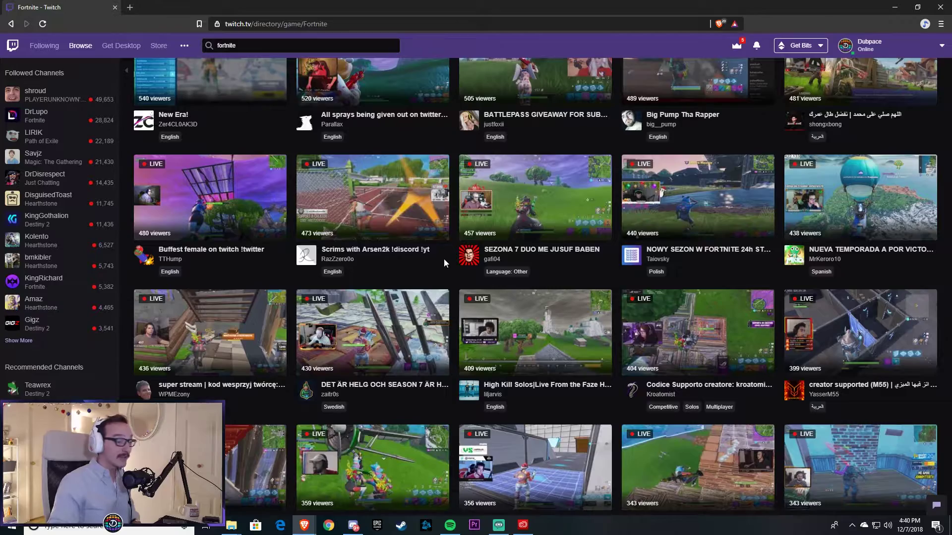
pyautogui.scroll(-3, 445, 260)
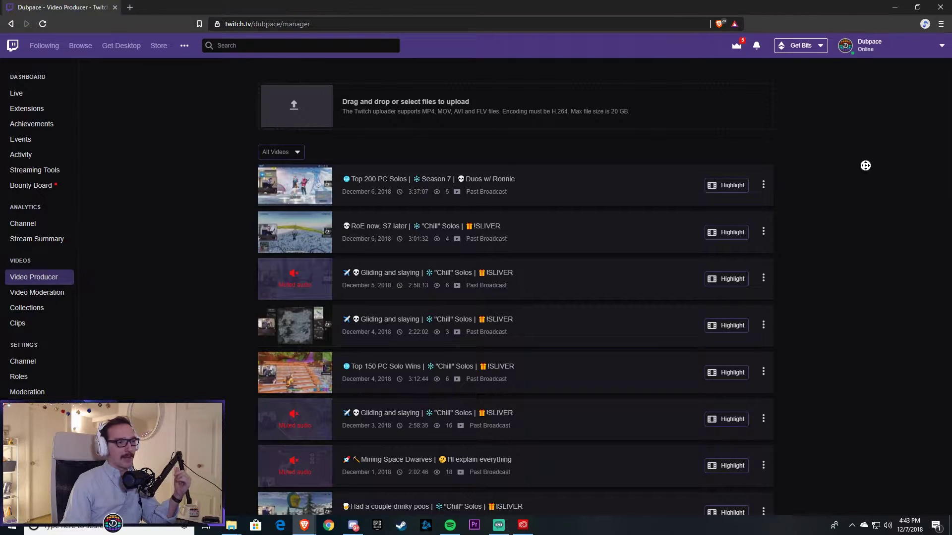
# - Open the Live Dashboard to show the stream's title, Fortnite category and tags
pyautogui.middleClick(868, 180)
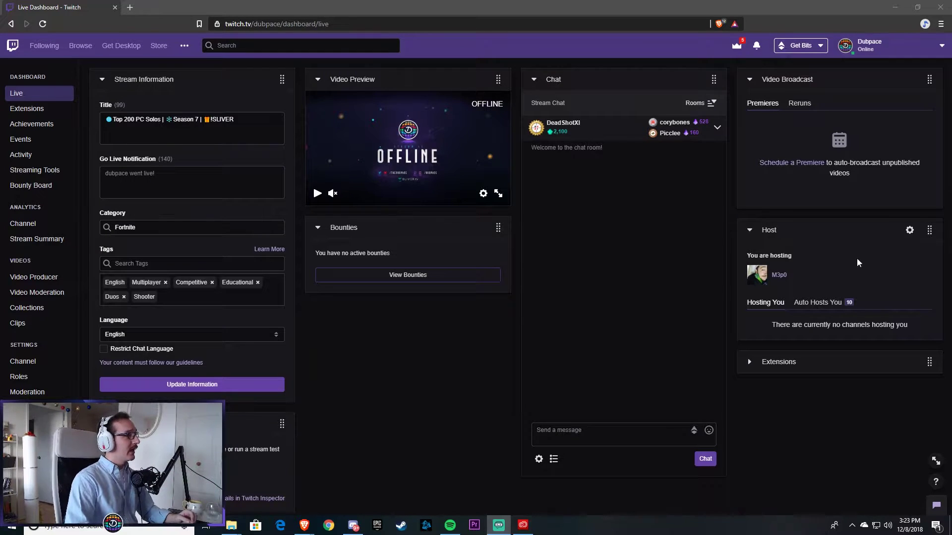
# - Select the end of the emoji stream title to review it, then deselect without changes
pyautogui.moveTo(148, 120); pyautogui.dragTo(268, 124)
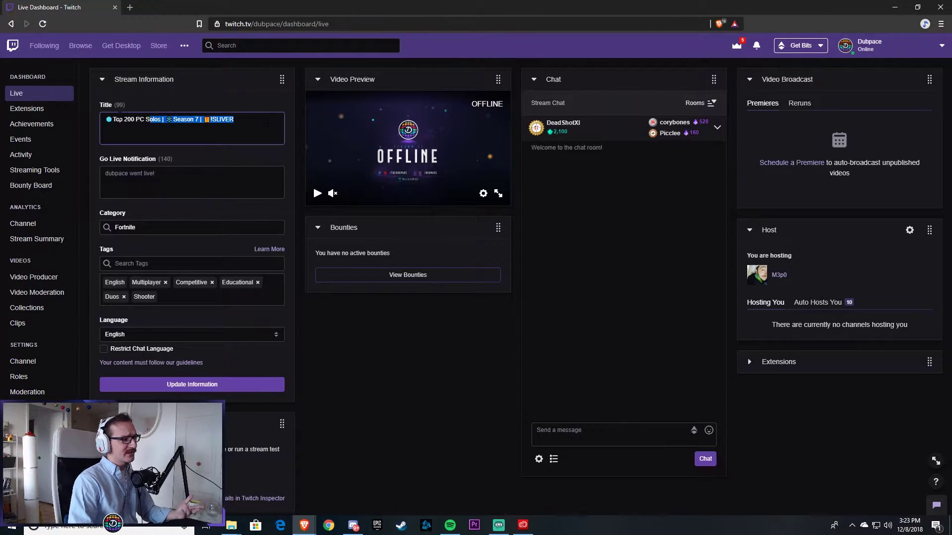
pyautogui.click(281, 148)
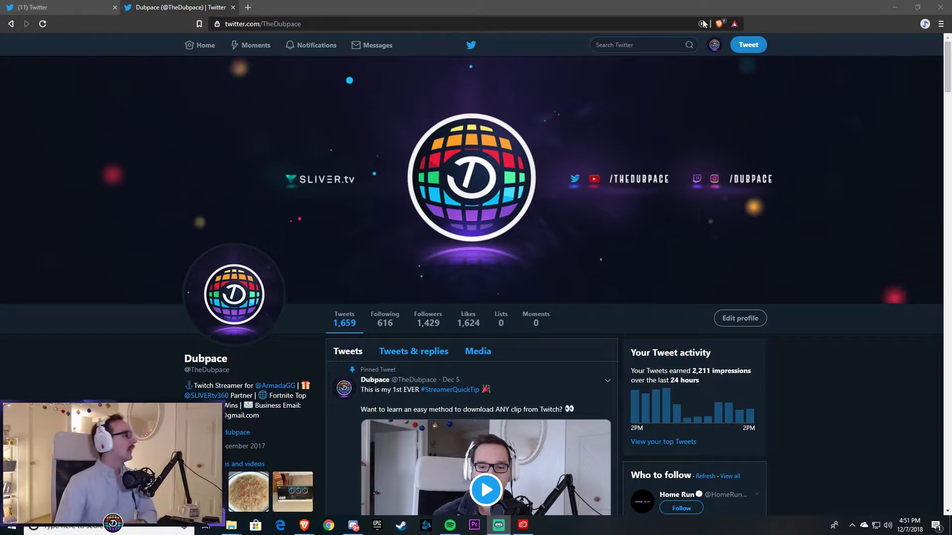
# - Replace THANKFUL in the draft tweet with the praying-hands emoji
pyautogui.click(9, 7)
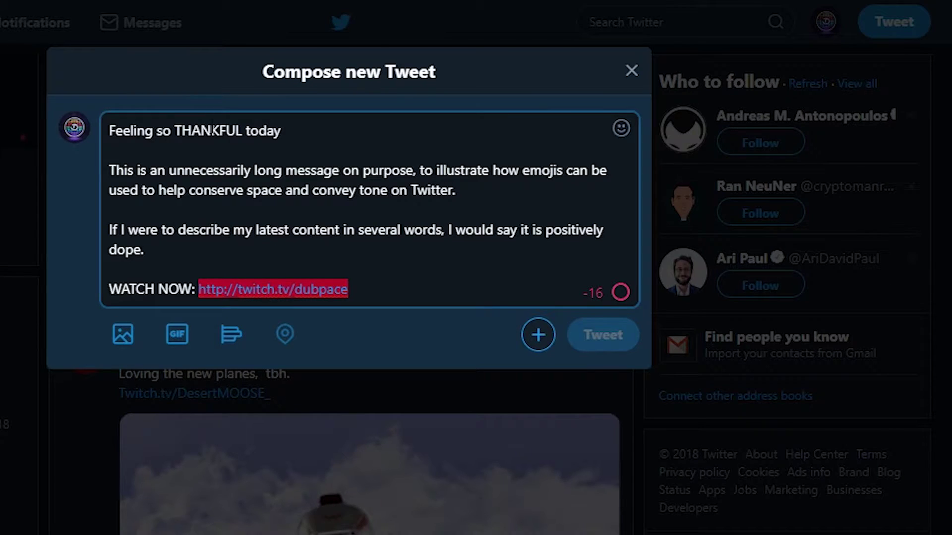
pyautogui.doubleClick(213, 131)
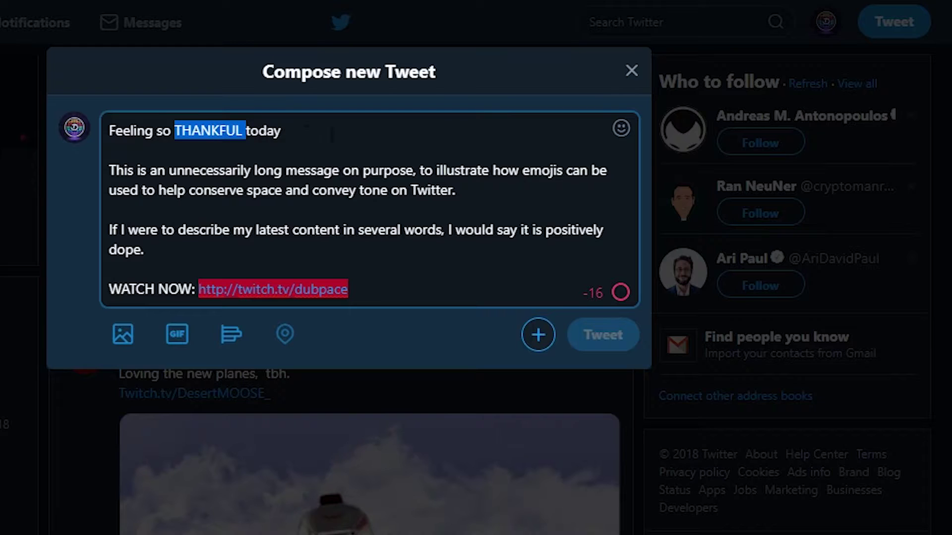
pyautogui.click(621, 130)
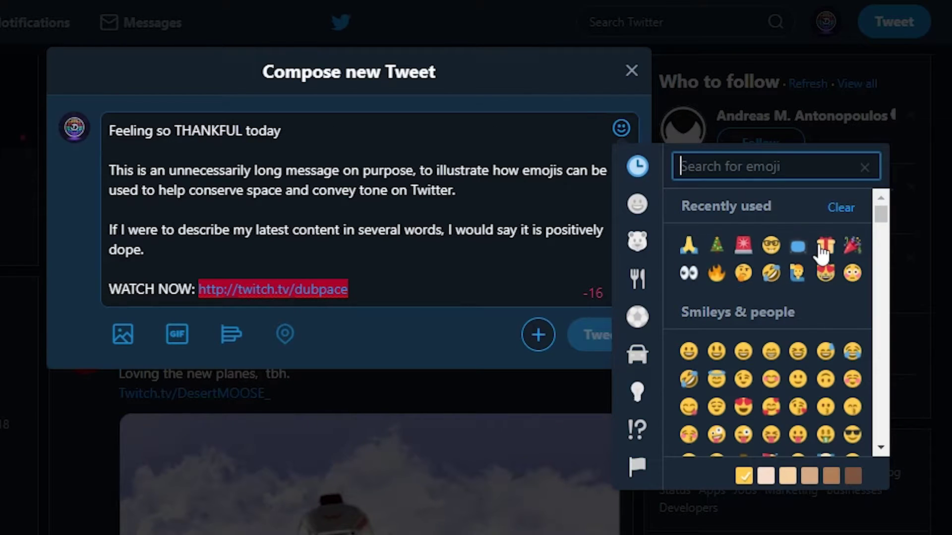
pyautogui.click(689, 244)
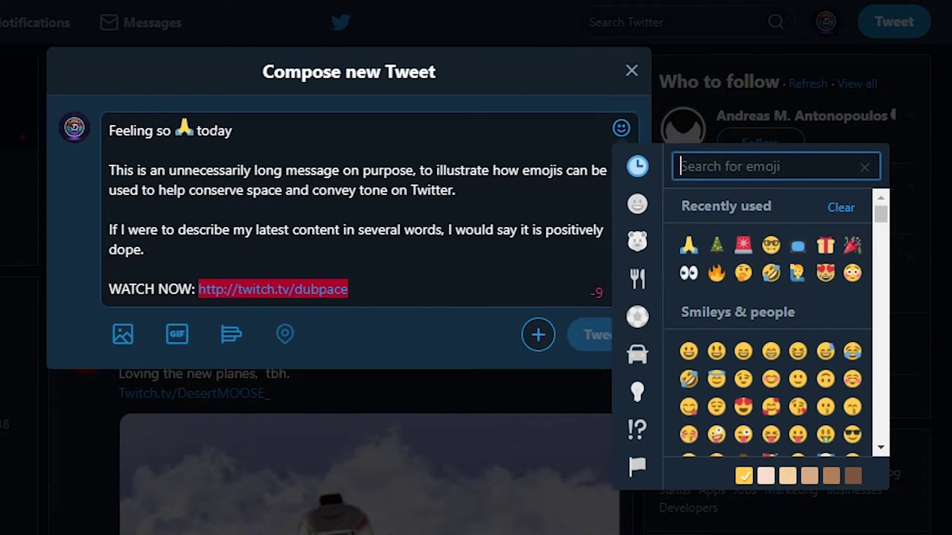
pyautogui.press('Escape')
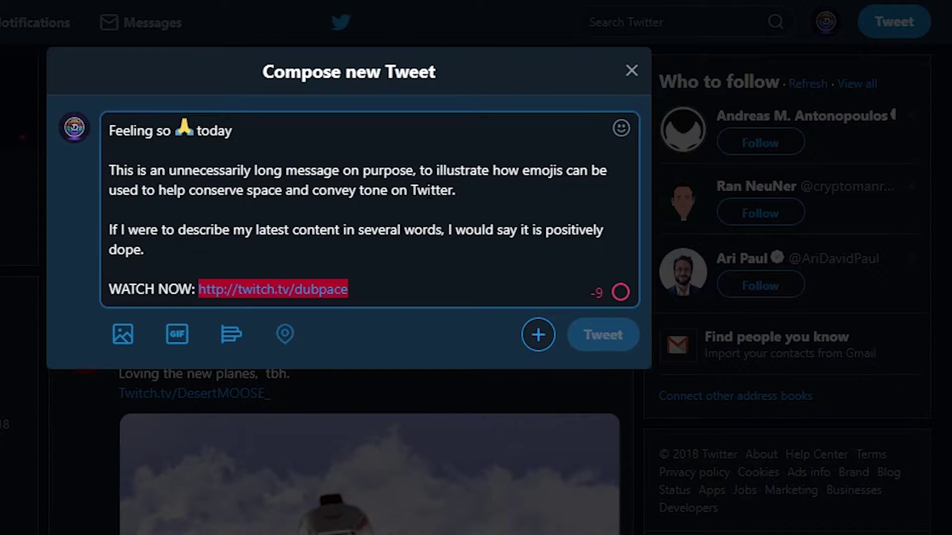
# - Replace the word Twitter with the red bird emoji found by searching 'bird'
pyautogui.doubleClick(438, 191)
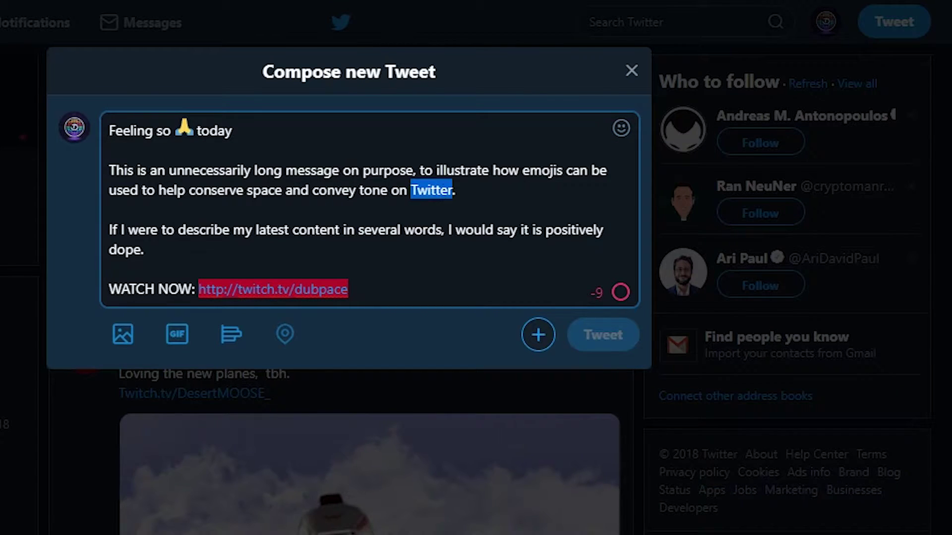
pyautogui.click(621, 128)
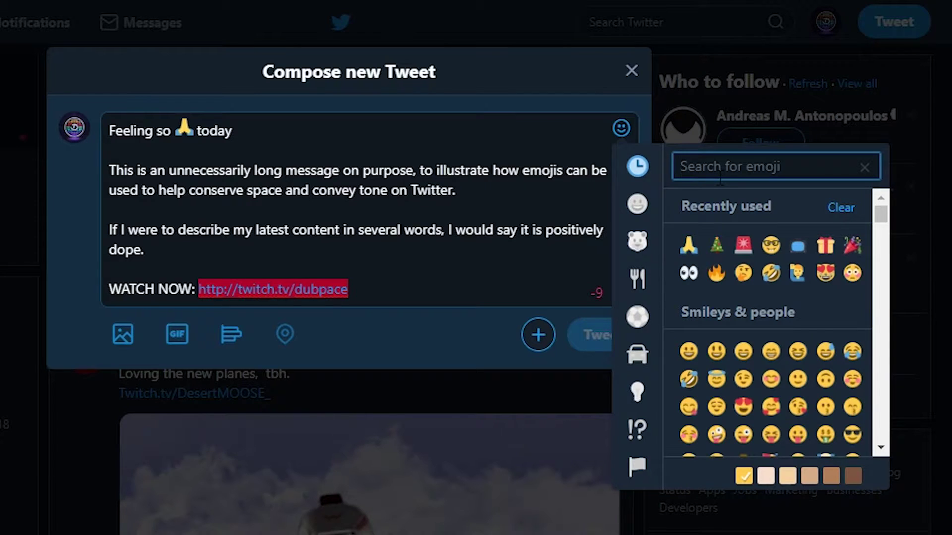
pyautogui.write('bird')
pyautogui.click(689, 244)
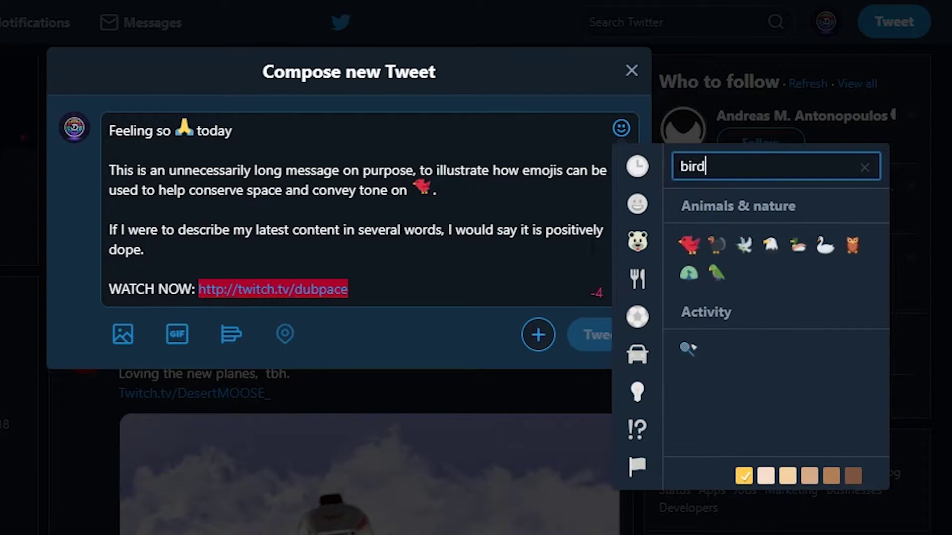
# - Delete 'positively dope.' and insert the fire emoji after 'it is'
pyautogui.click(214, 250)
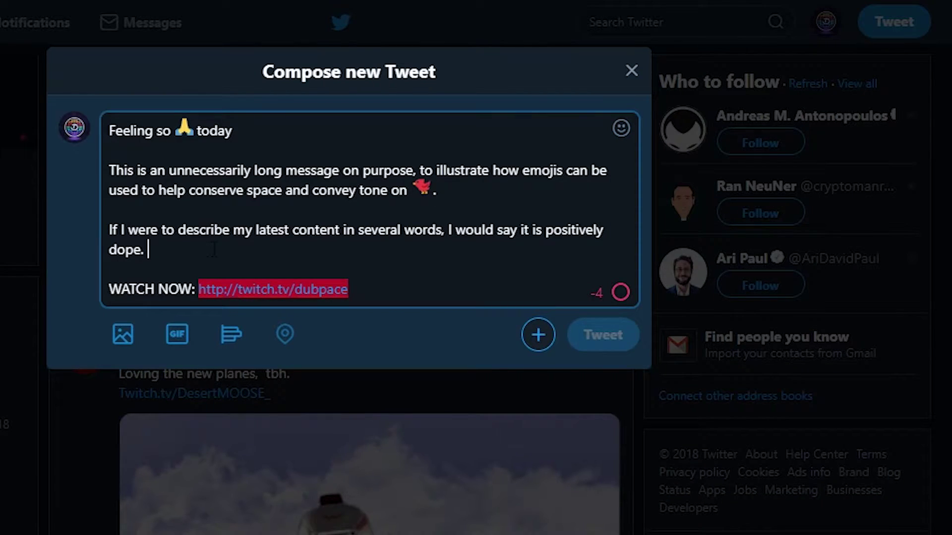
pyautogui.moveTo(192, 251); pyautogui.dragTo(546, 230)
pyautogui.press('BackSpace')
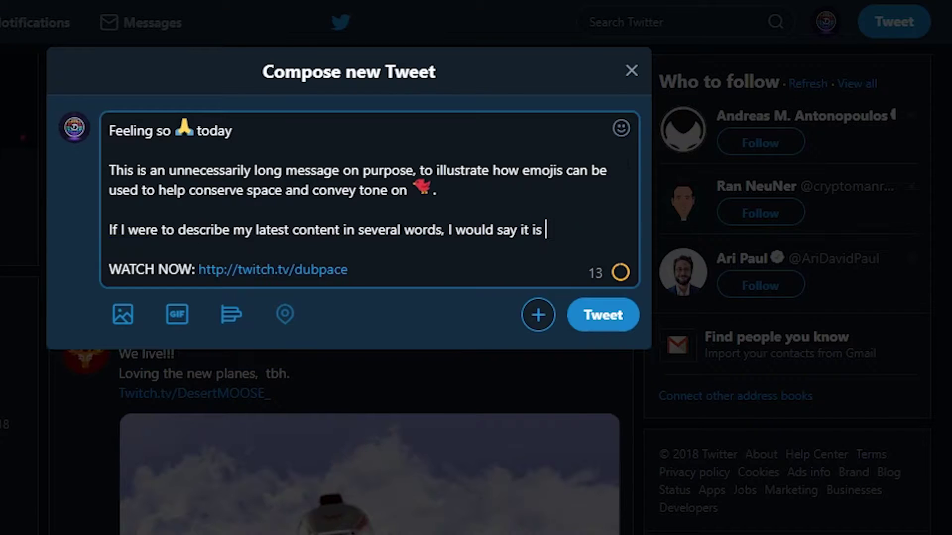
pyautogui.click(621, 131)
pyautogui.write('fire')
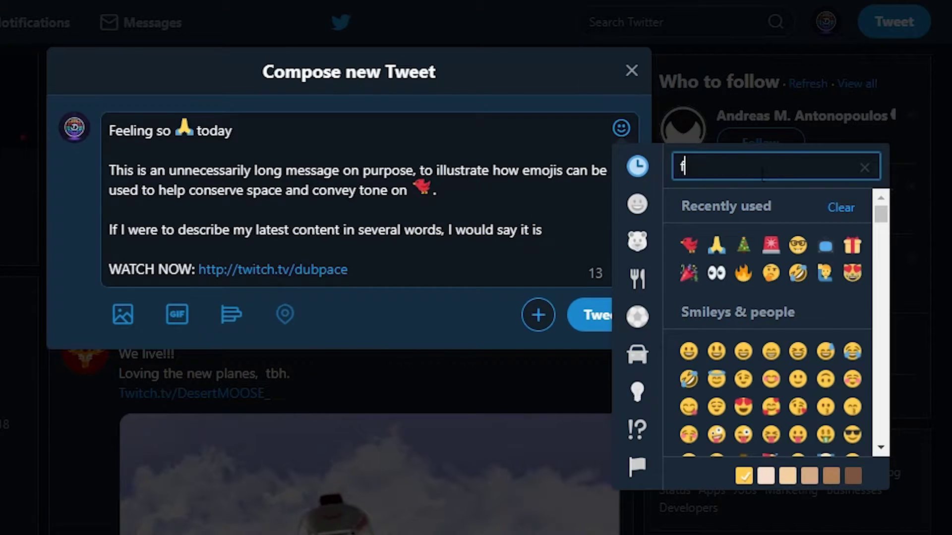
pyautogui.click(689, 246)
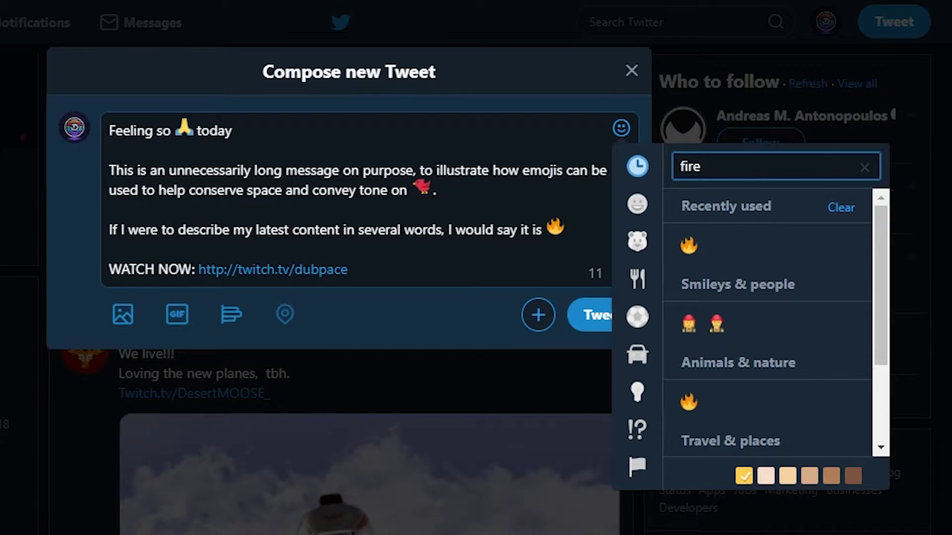
pyautogui.press('Escape')
# - Replace WATCH NOW with the TV emoji found by searching 'tv'
pyautogui.moveTo(193, 269); pyautogui.dragTo(108, 269)
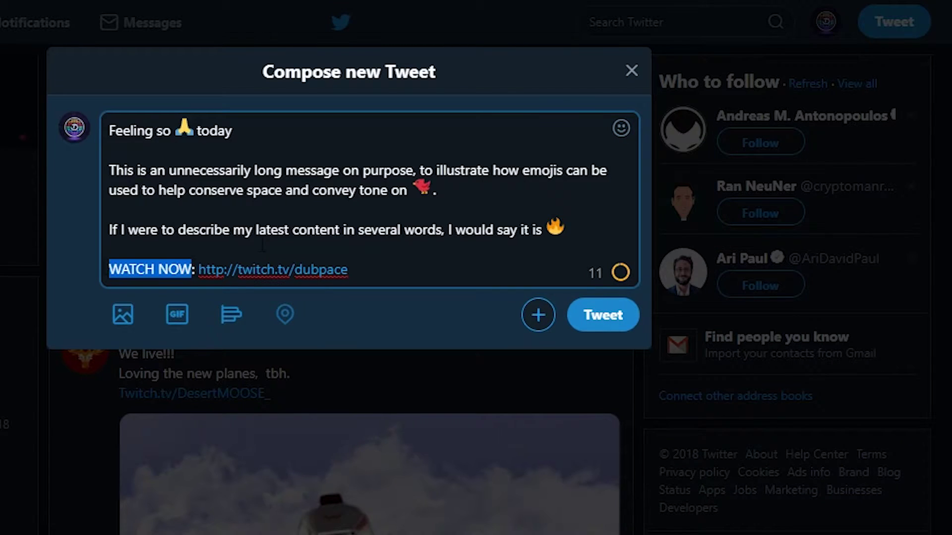
pyautogui.click(621, 128)
pyautogui.write('tv')
pyautogui.click(689, 246)
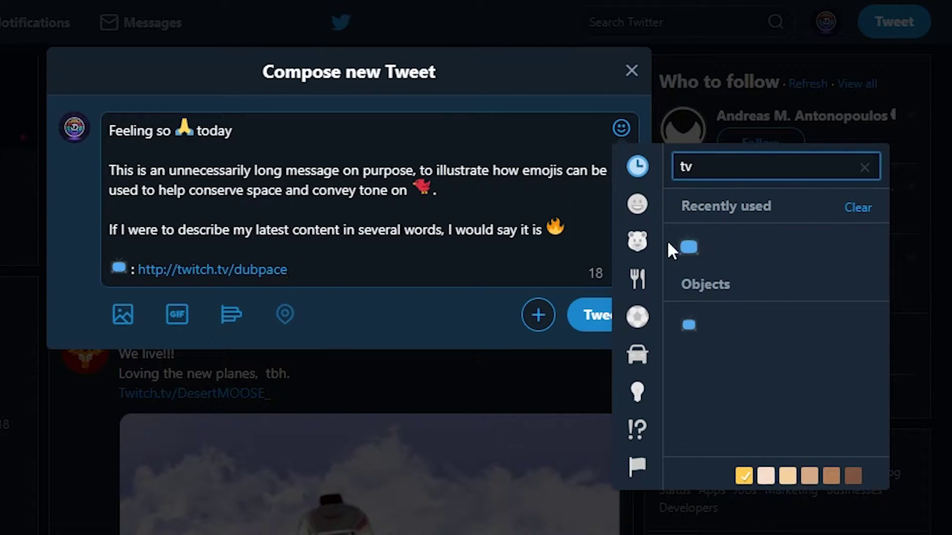
pyautogui.click(451, 270)
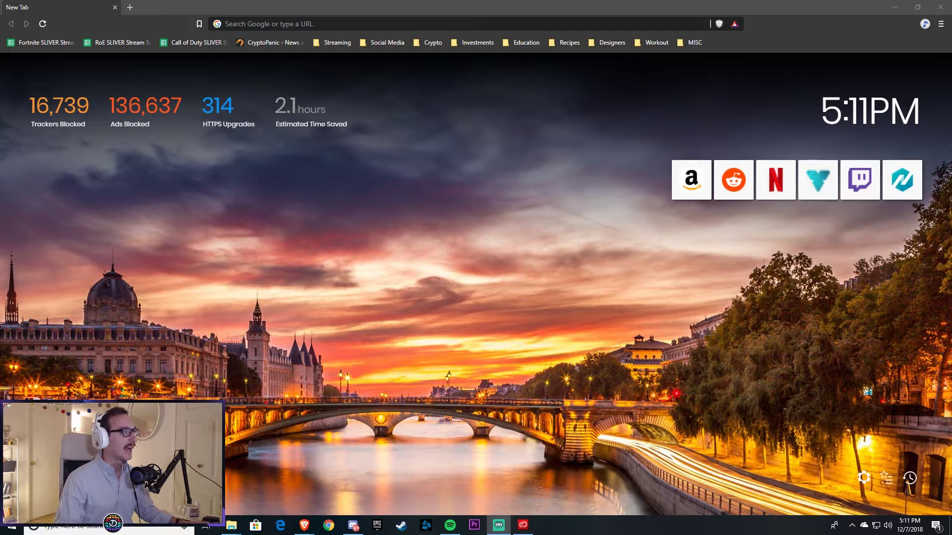
# - Load emojipedia.org by typing 'emoji' and accepting the address-bar autocompletion
pyautogui.click(420, 24)
pyautogui.write('e')
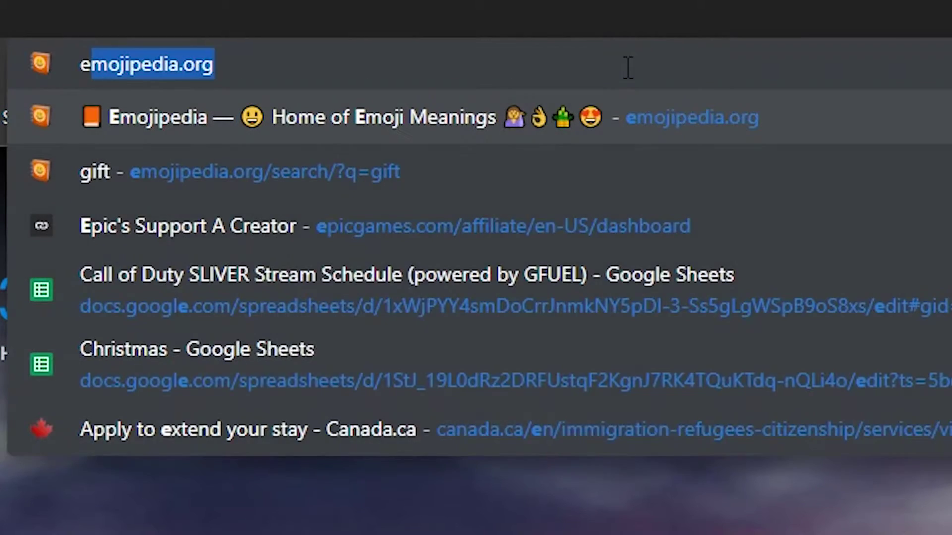
pyautogui.write('moji')
pyautogui.press('Right')
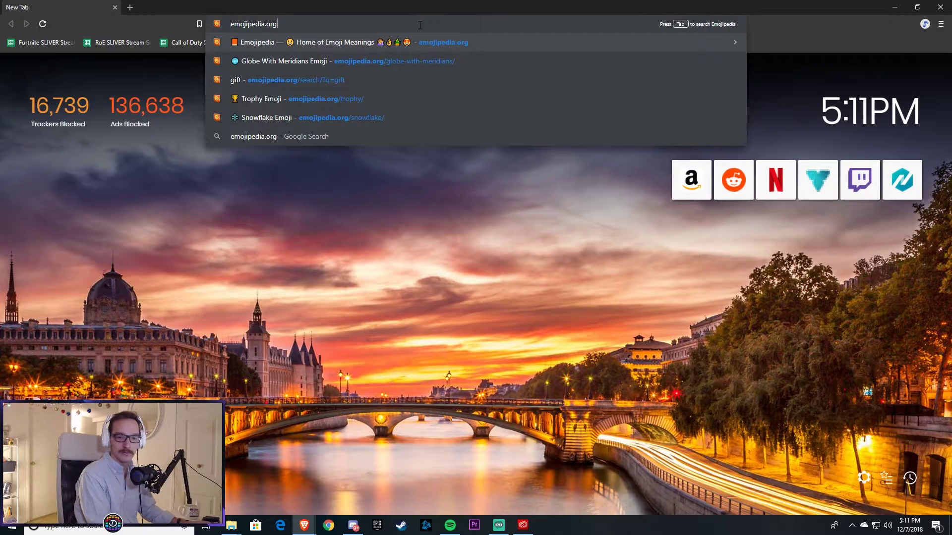
pyautogui.press('Return')
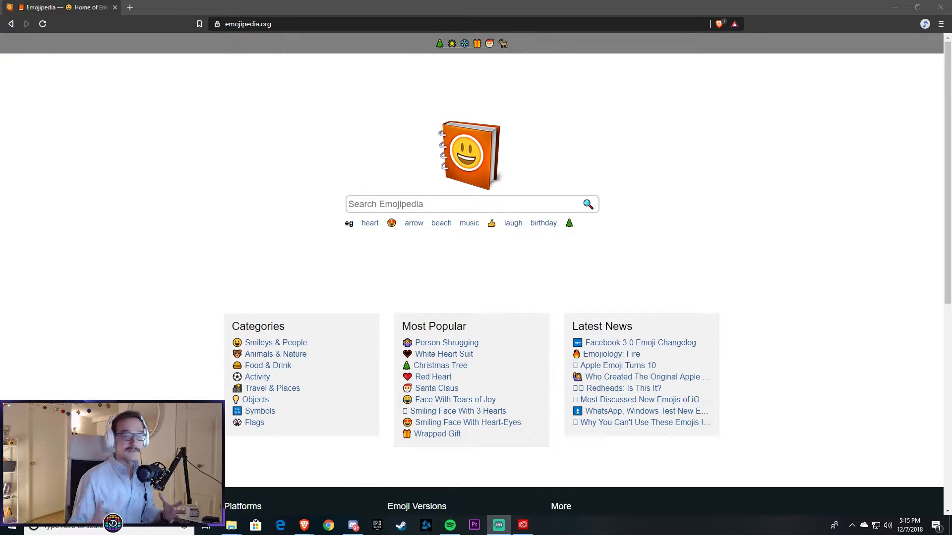
# - Search Emojipedia for cold emojis and open the Snowflake result further down
pyautogui.click(414, 204)
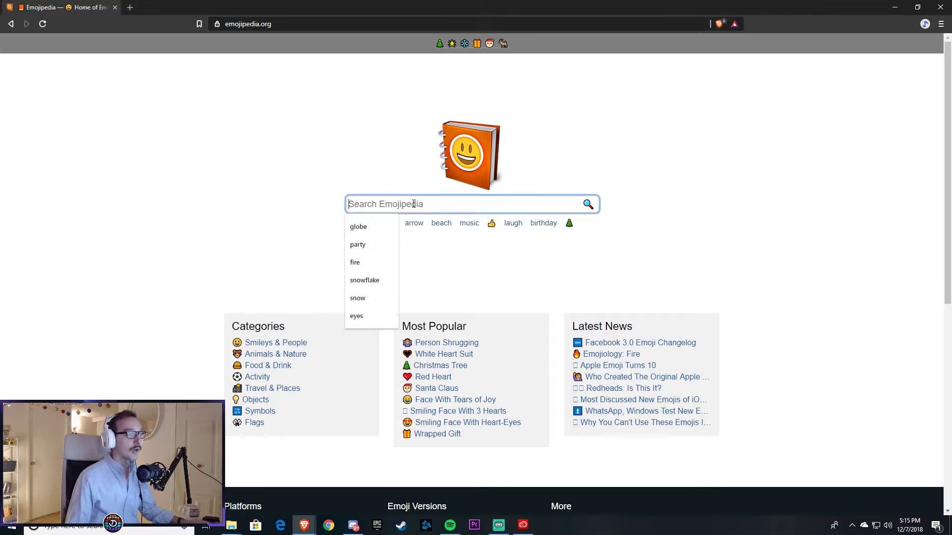
pyautogui.write('cold')
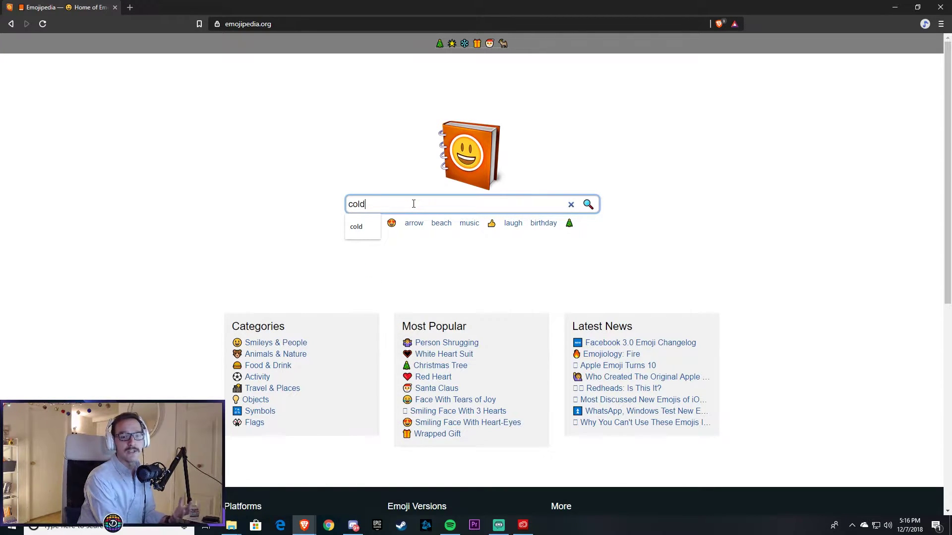
pyautogui.press('Return')
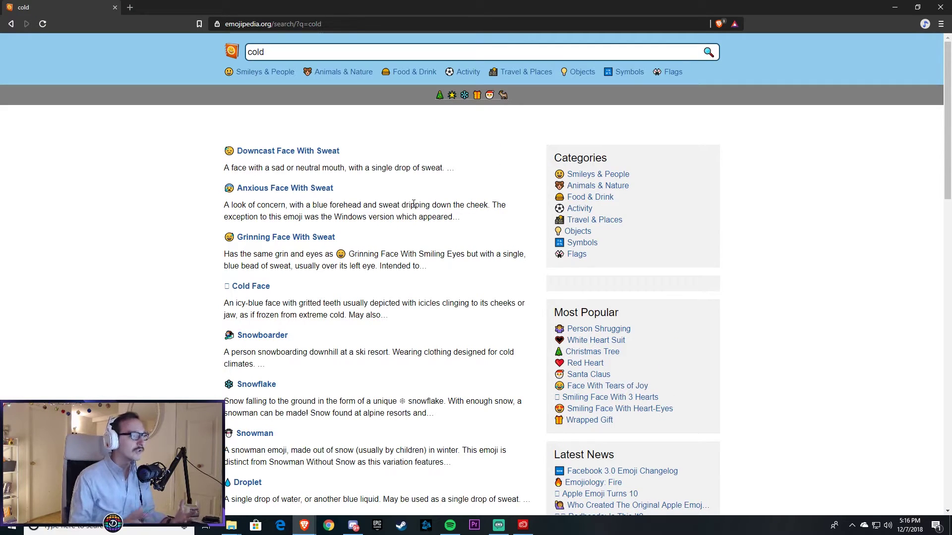
pyautogui.scroll(-1, 442, 187)
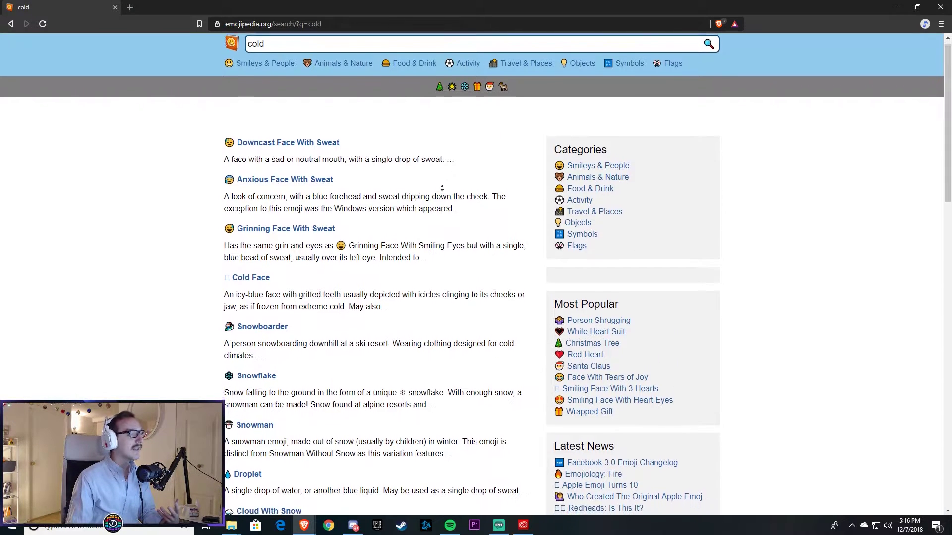
pyautogui.scroll(-1, 442, 188)
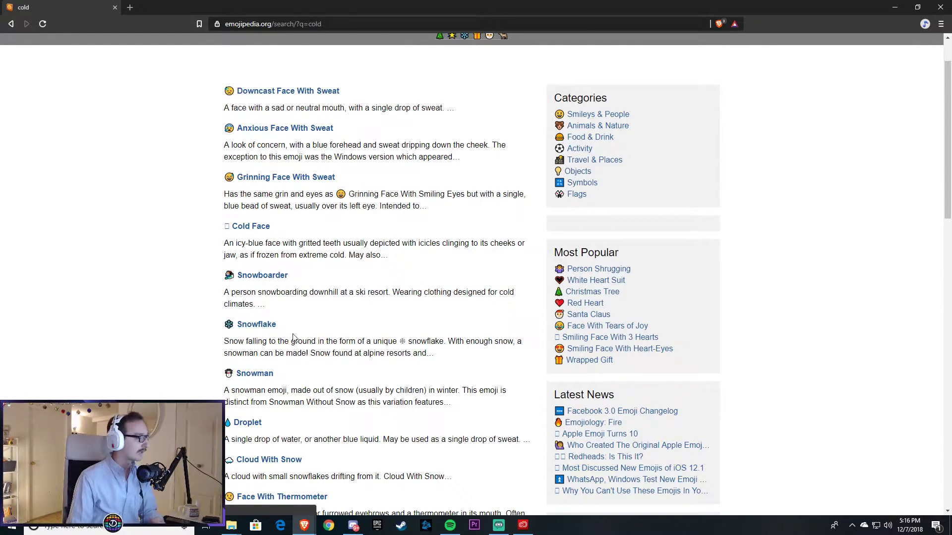
pyautogui.scroll(-2, 300, 362)
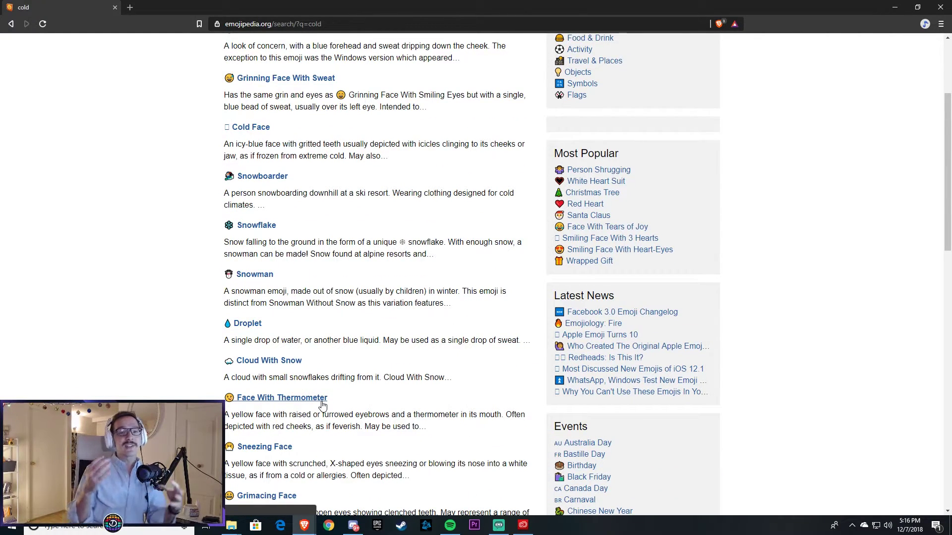
pyautogui.click(255, 225)
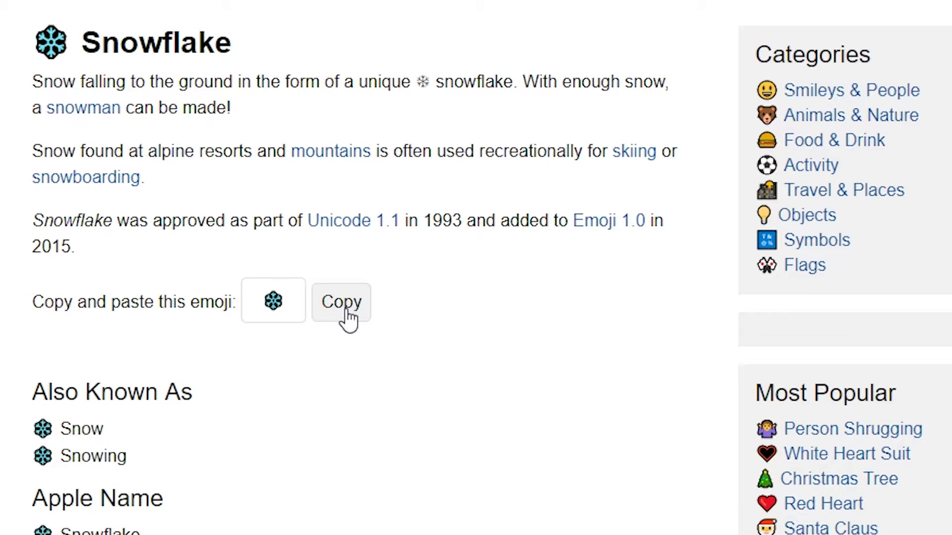
# - Copy the snowflake emoji to the clipboard, then scroll further down the page
pyautogui.click(342, 303)
pyautogui.moveTo(4, 29); pyautogui.dragTo(72, 44)
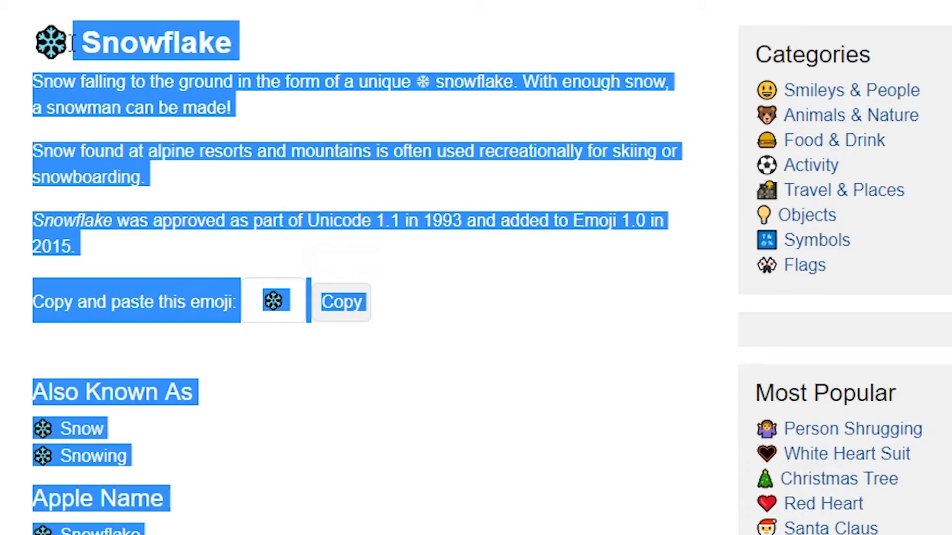
pyautogui.click(60, 38)
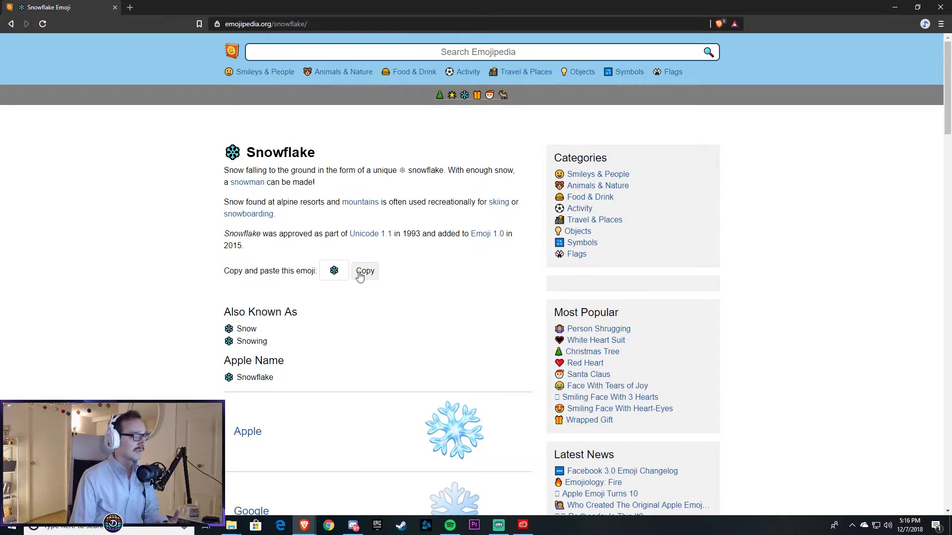
pyautogui.click(360, 276)
pyautogui.scroll(-2, 412, 270)
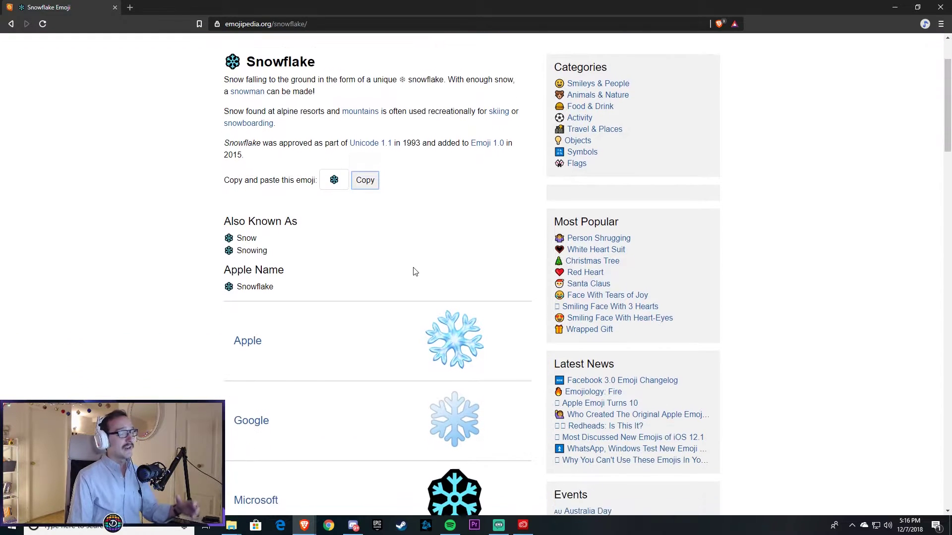
pyautogui.scroll(-4, 416, 271)
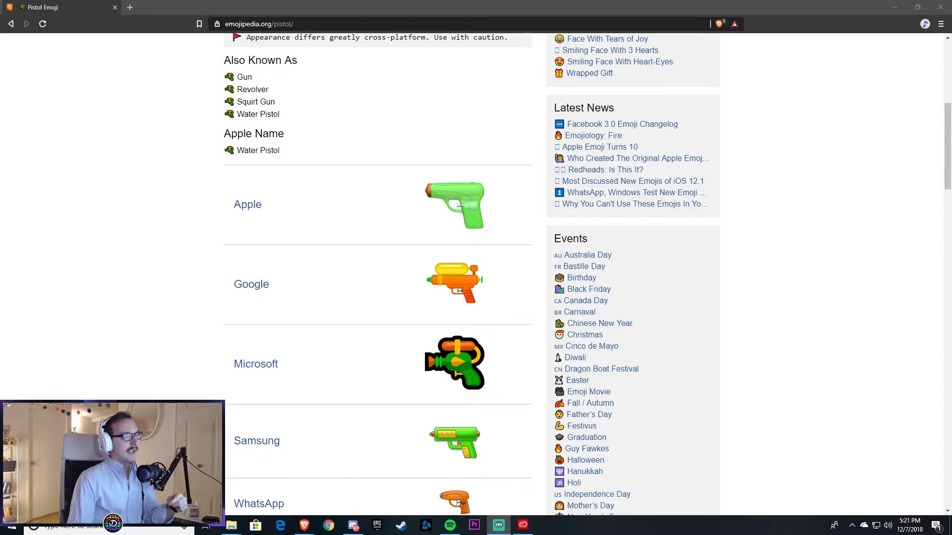
pyautogui.middleClick(777, 204)
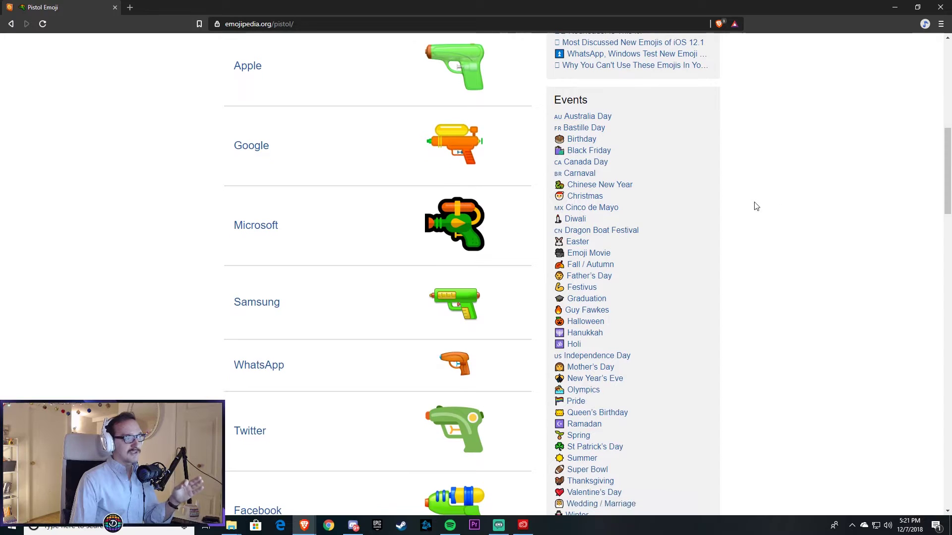
pyautogui.scroll(-7, 486, 211)
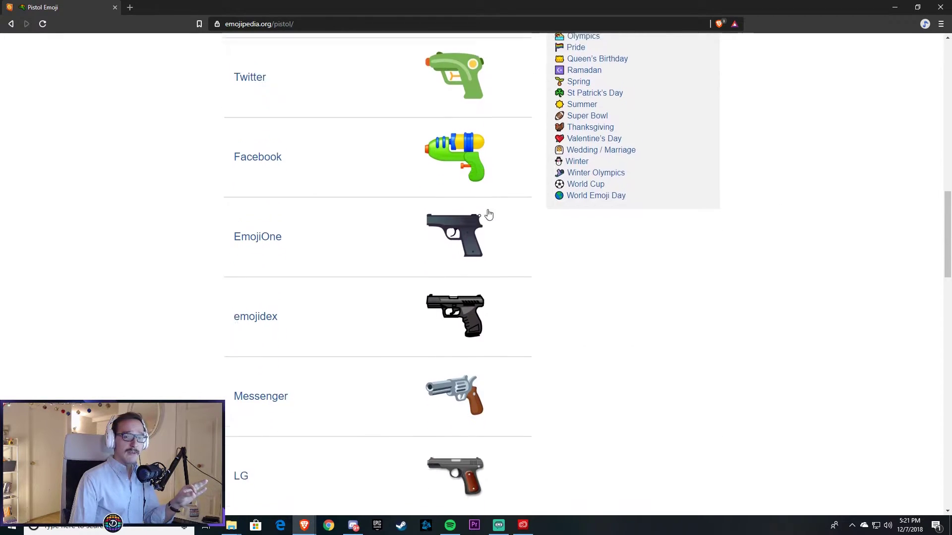
pyautogui.scroll(-1, 488, 214)
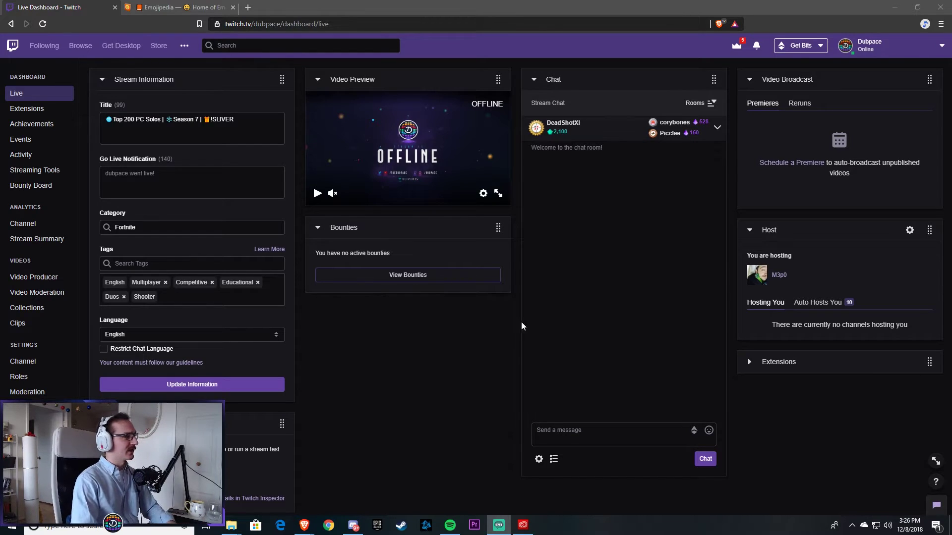
# - Delete the globe, snowflake and gift emojis from the Title field, one by one
pyautogui.click(114, 120)
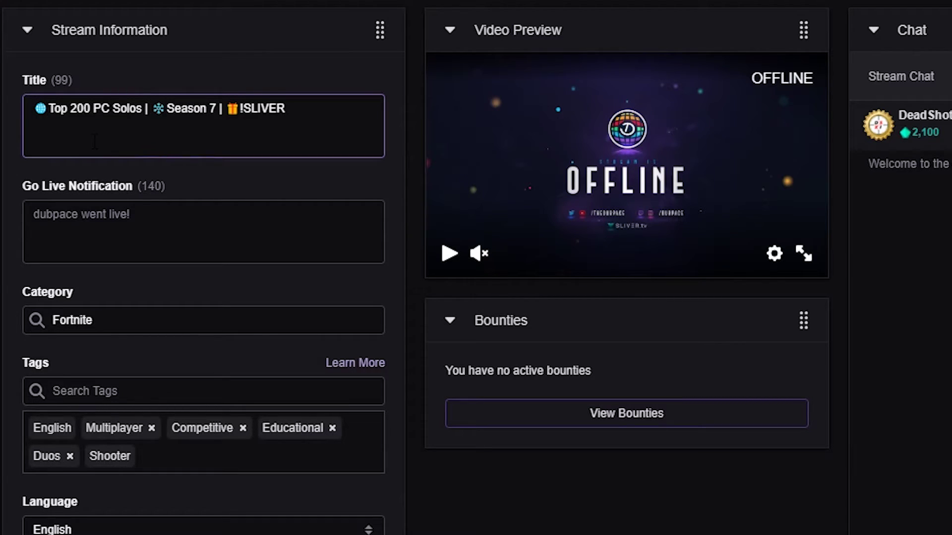
pyautogui.press('BackSpace')
pyautogui.click(151, 109)
pyautogui.press('BackSpace')
pyautogui.press('BackSpace')
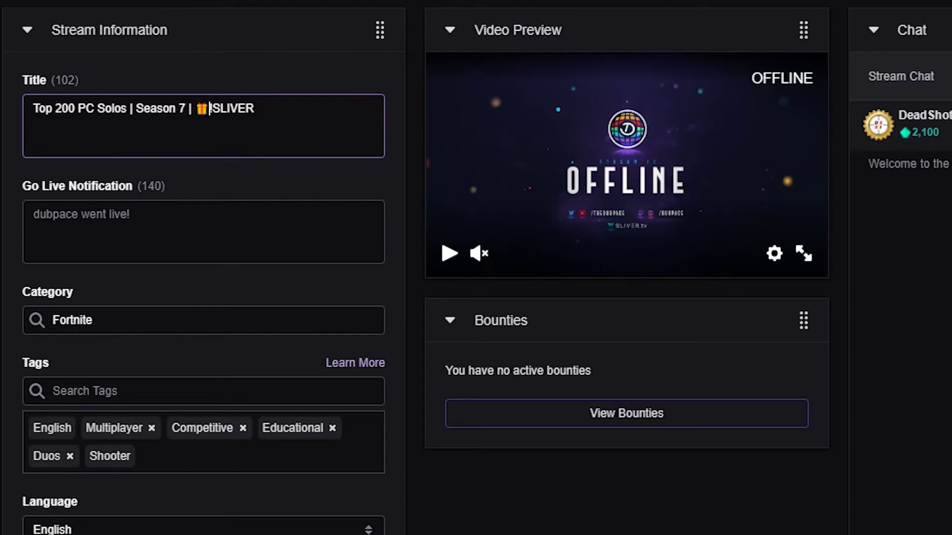
pyautogui.press('BackSpace')
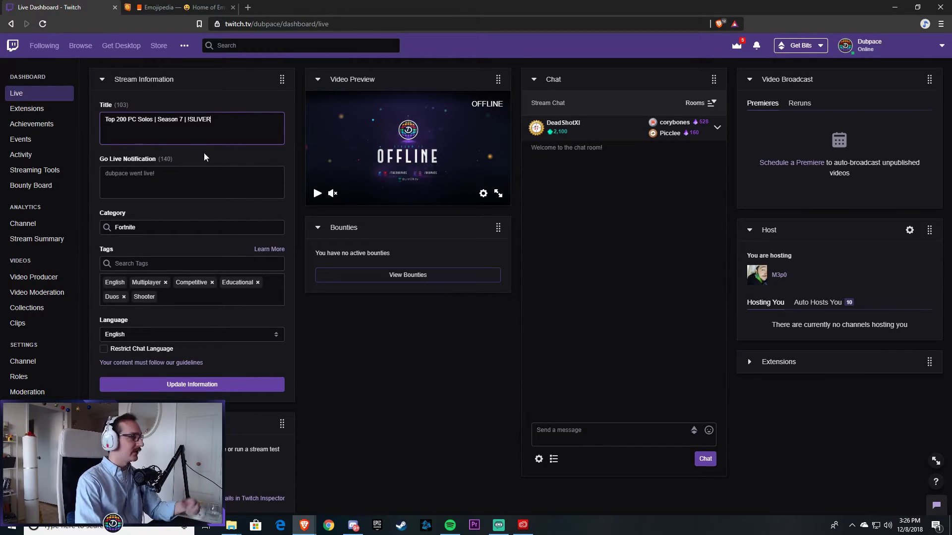
# - Copy the Globe With Meridians emoji and paste it at the start of the Twitch title
pyautogui.click(181, 8)
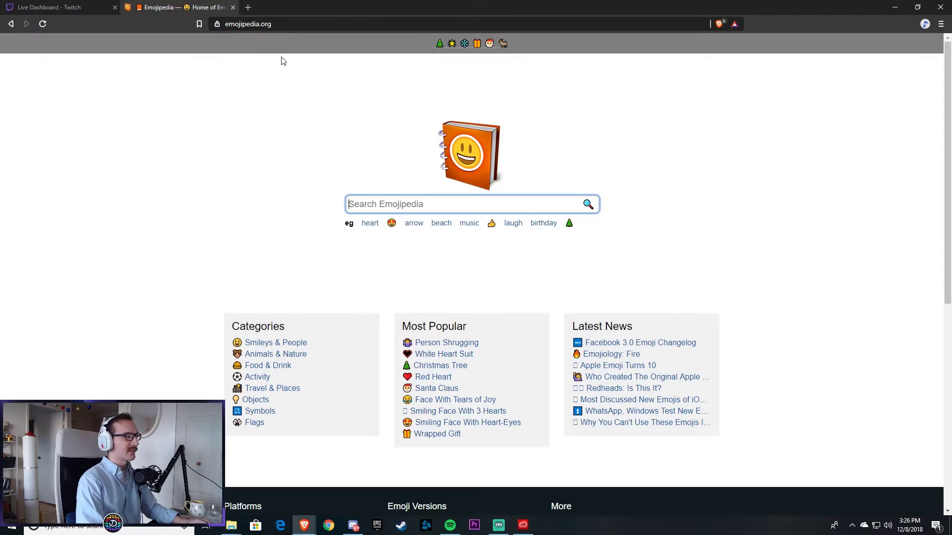
pyautogui.click(411, 198)
pyautogui.write('globe')
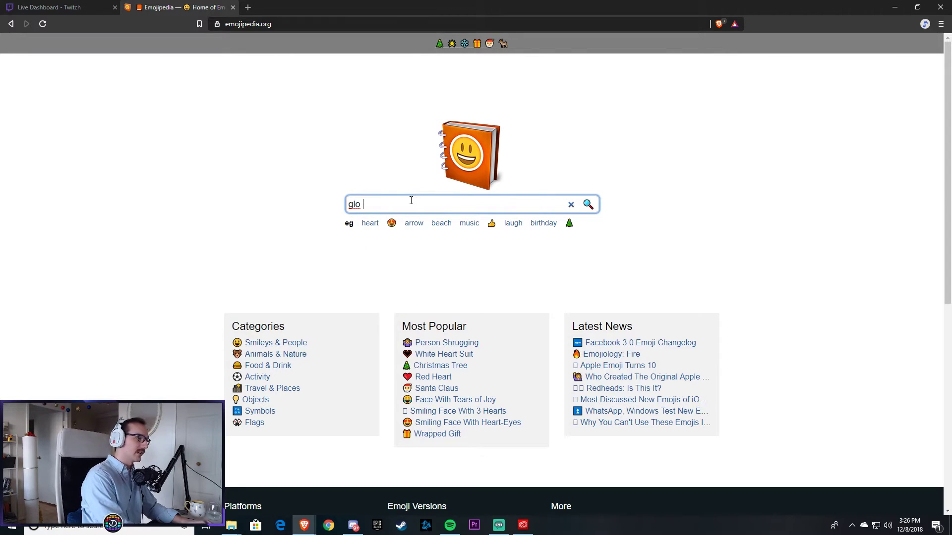
pyautogui.press('Return')
pyautogui.click(276, 150)
pyautogui.click(365, 271)
pyautogui.click(67, 8)
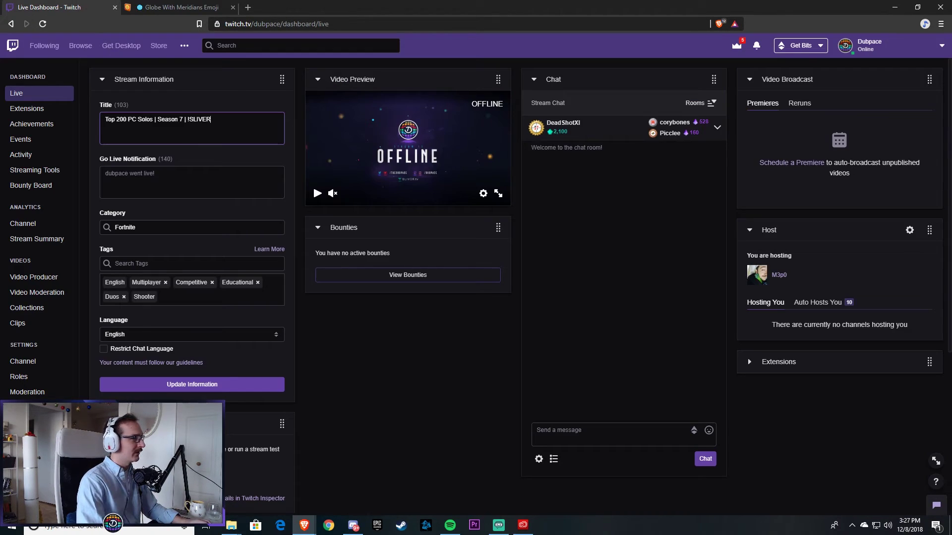
pyautogui.hotkey('ctrl', 'v')
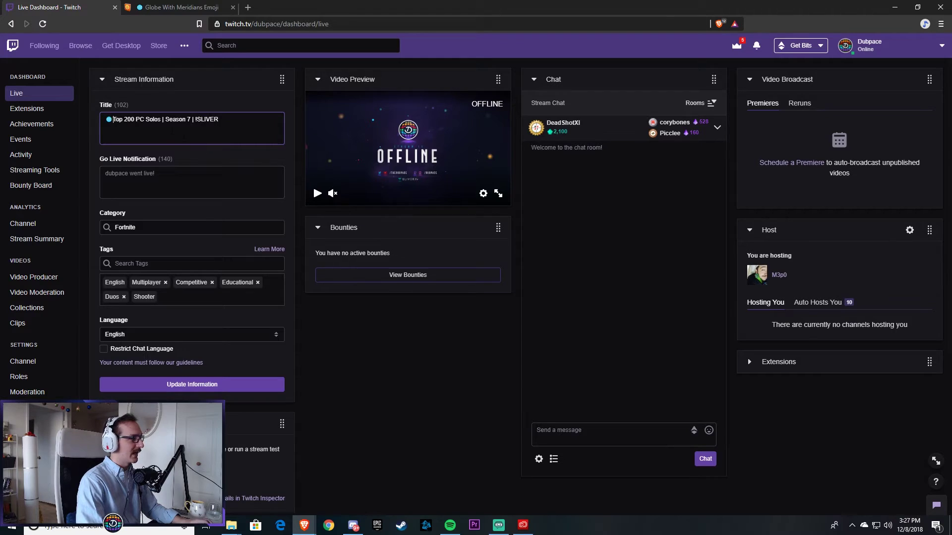
# - Copy the Snowflake emoji from Emojipedia and paste it before Season in the title
pyautogui.click(172, 10)
pyautogui.click(399, 55)
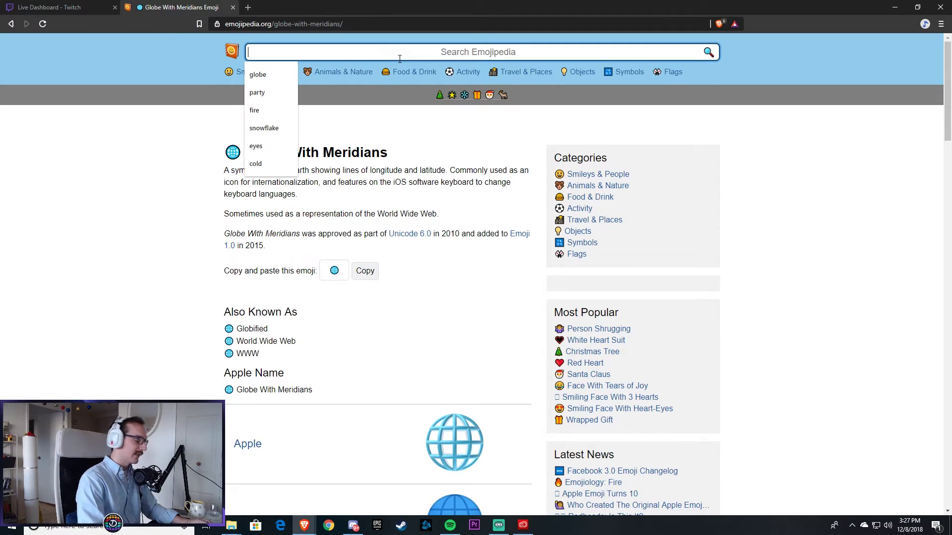
pyautogui.write('snowflake')
pyautogui.press('Return')
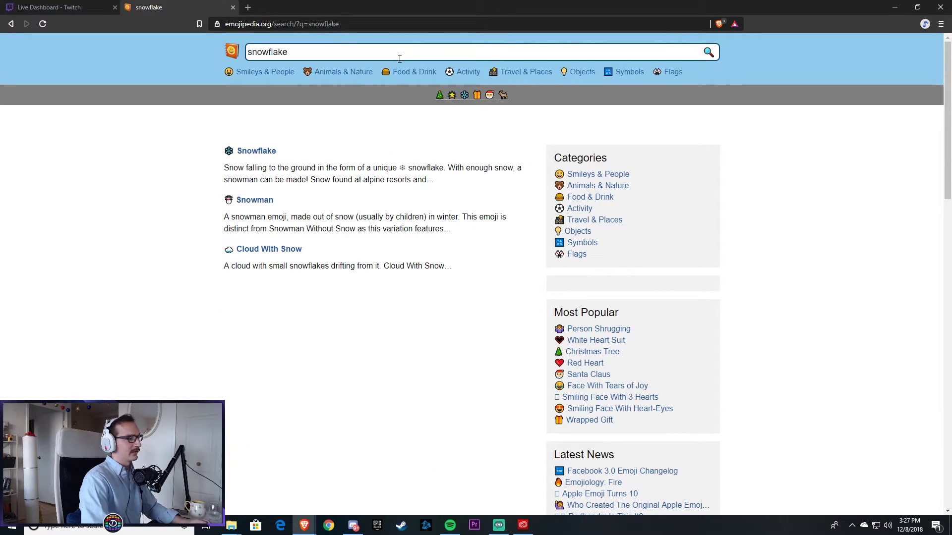
pyautogui.click(257, 151)
pyautogui.click(364, 271)
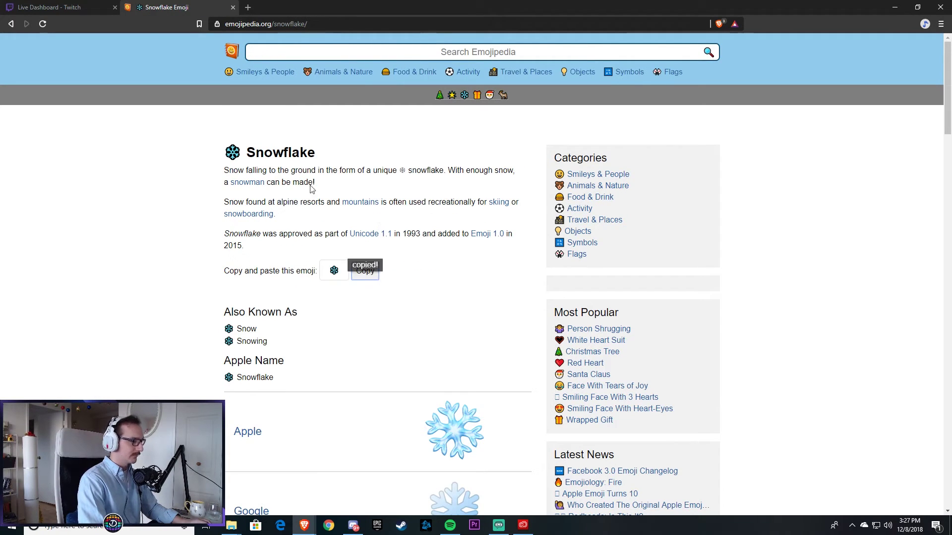
pyautogui.click(62, 11)
pyautogui.hotkey('ctrl', 'v')
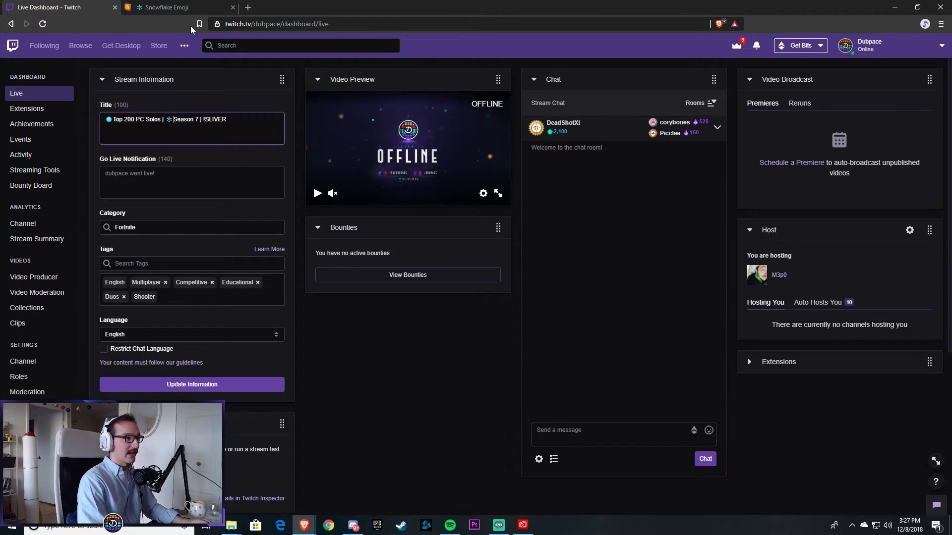
pyautogui.click(176, 8)
pyautogui.click(386, 53)
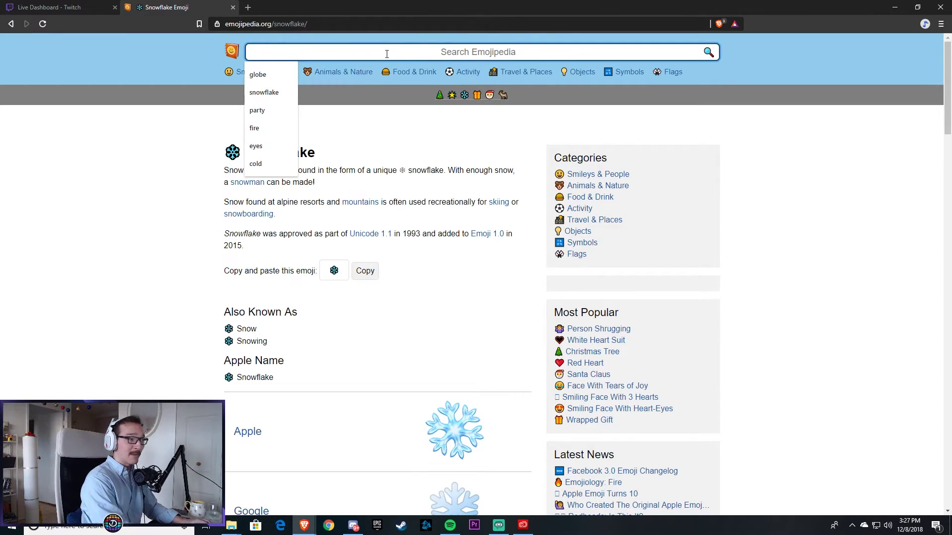
# - Paste the Wrapped Gift emoji before !SLIVER and save the stream information
pyautogui.write('gift')
pyautogui.press('Return')
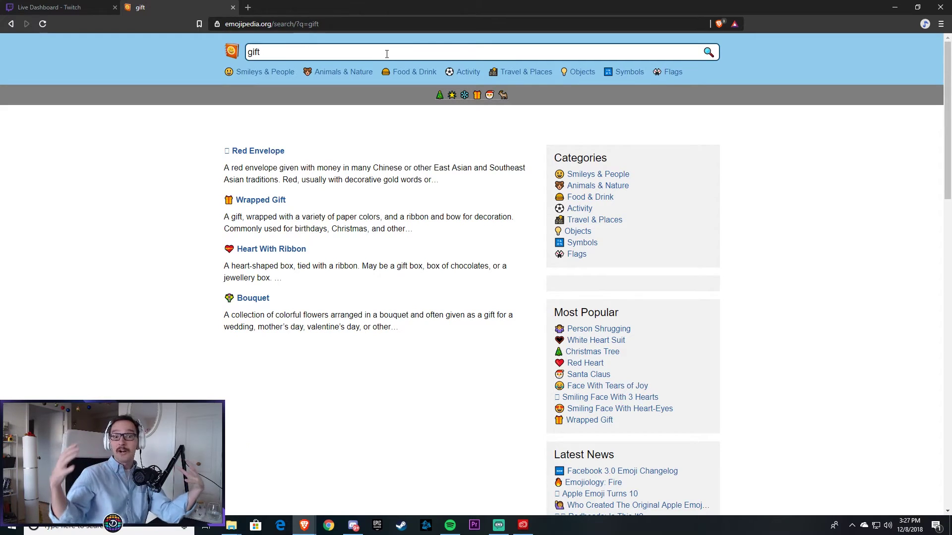
pyautogui.click(277, 200)
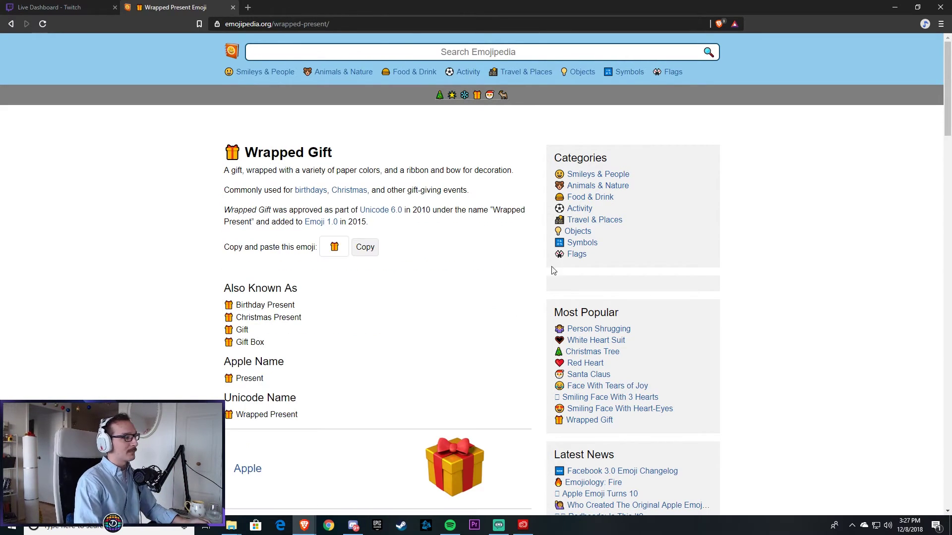
pyautogui.click(363, 247)
pyautogui.click(52, 8)
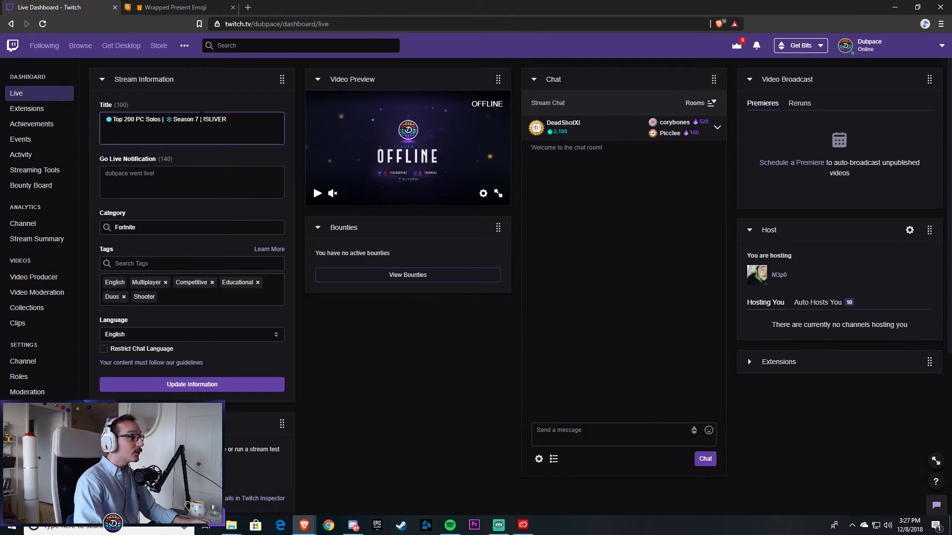
pyautogui.click(203, 119)
pyautogui.hotkey('ctrl', 'v')
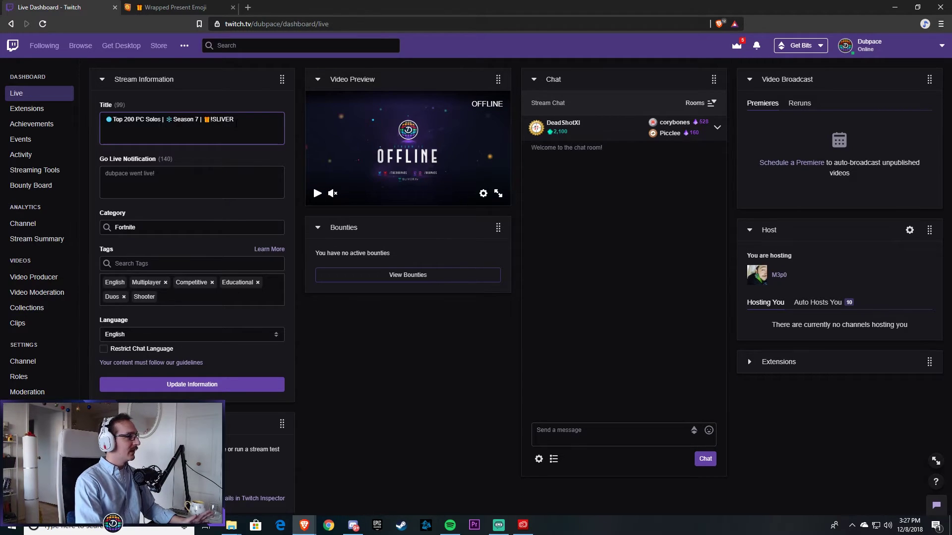
pyautogui.click(263, 385)
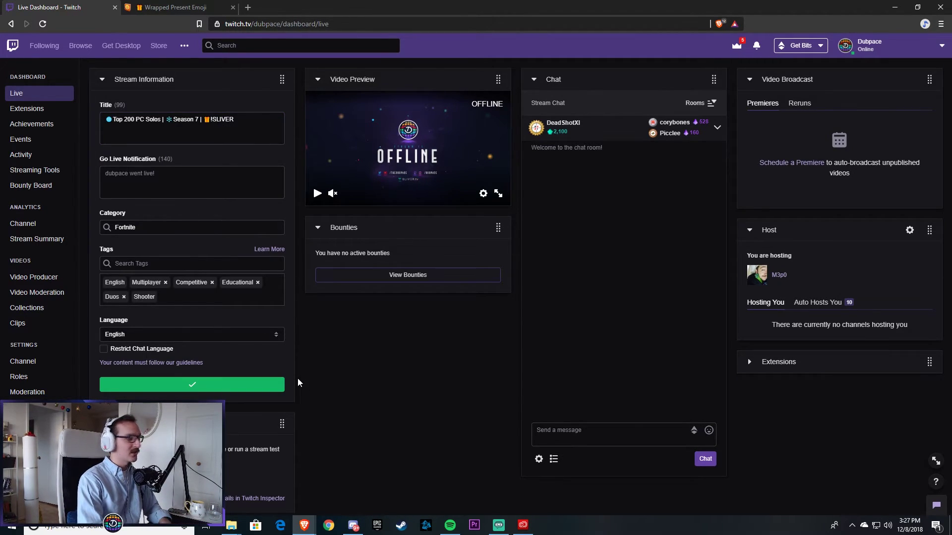